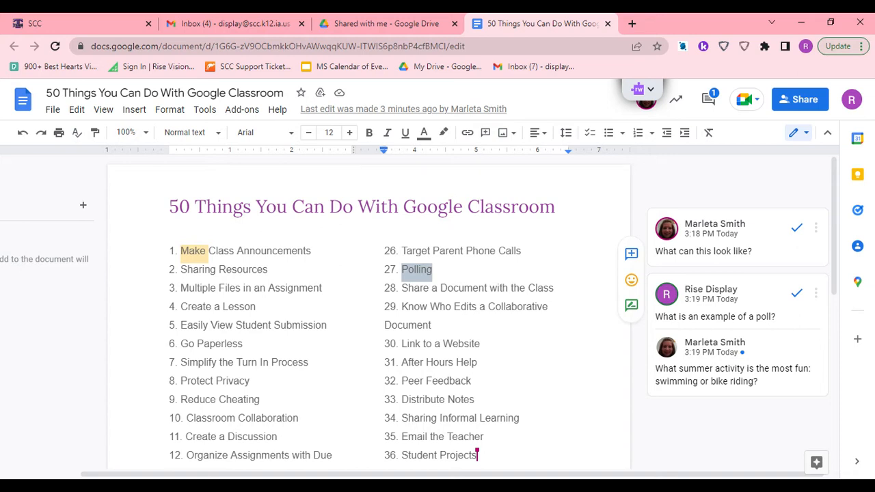
- Comment on the word "Notes" in item 33, mentioning the first suggested colleague and assigning the comment to them
left_click_drag(448, 399, 475, 399)
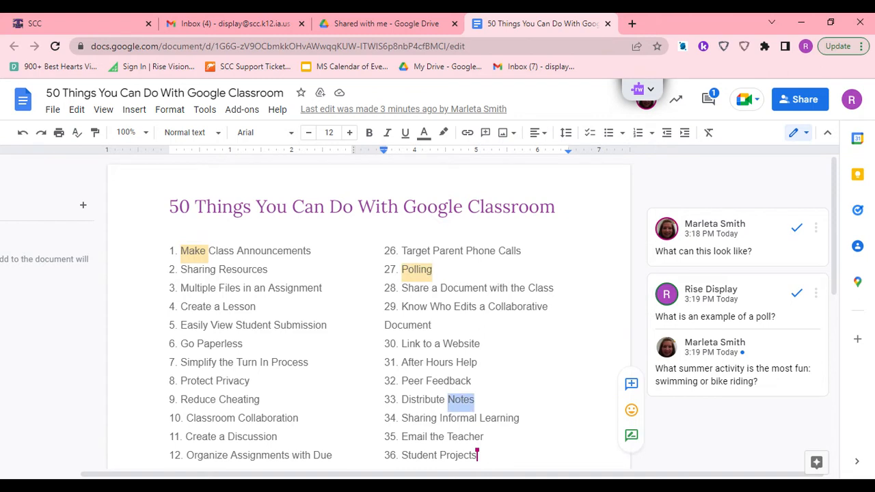
left_click(634, 385)
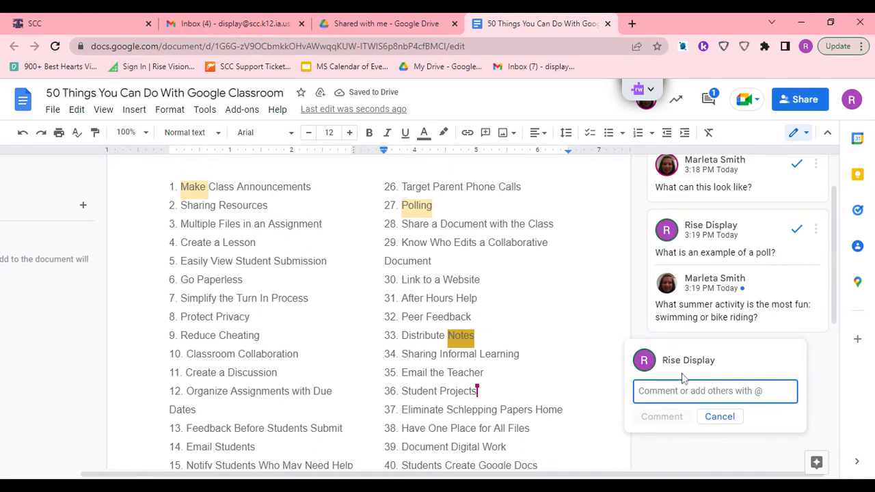
type("@")
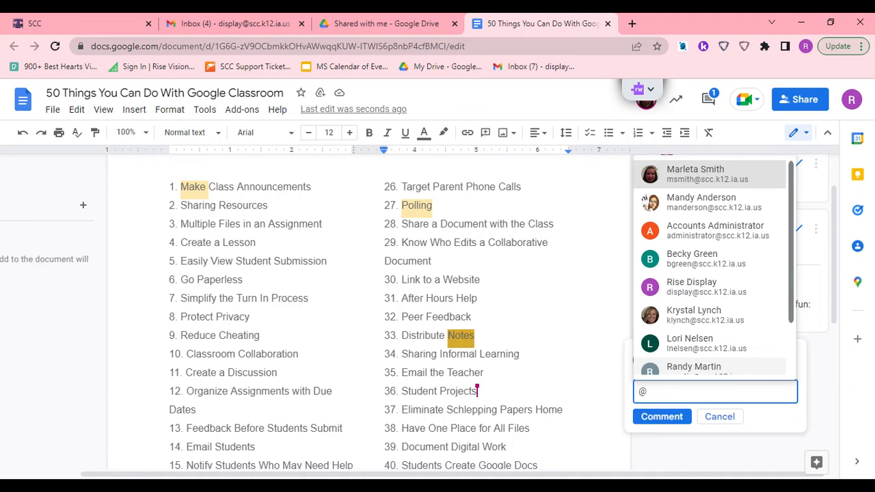
left_click(701, 180)
scroll(721, 389, "down", 1)
left_click(639, 353)
left_click(676, 414)
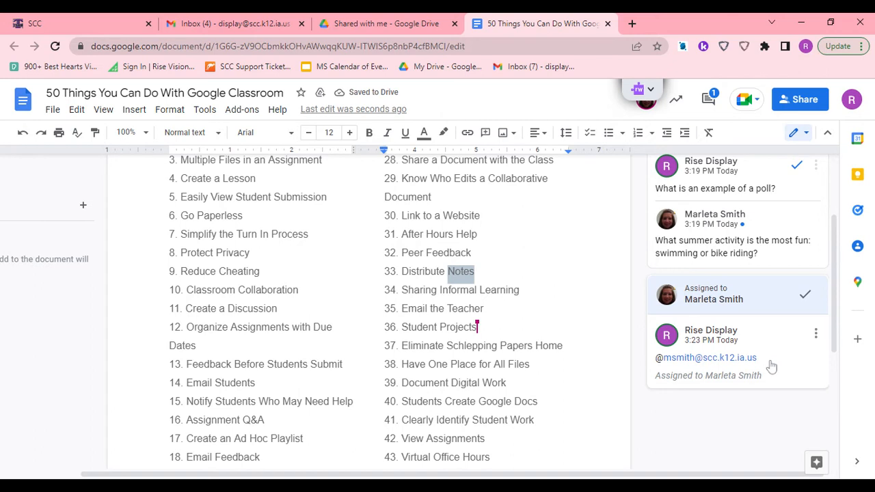
- Reply "Schedule for the day" to the comment "What can this look like?" on item 1
scroll(771, 368, "up", 1)
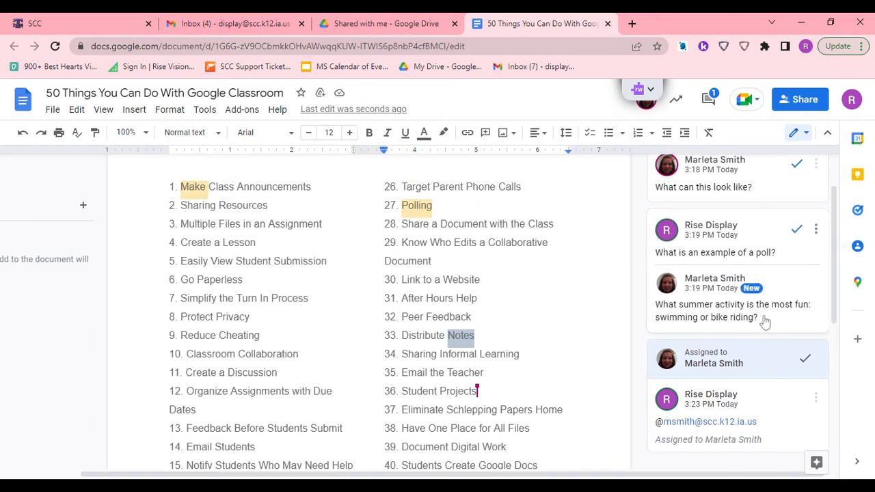
scroll(765, 321, "up", 1)
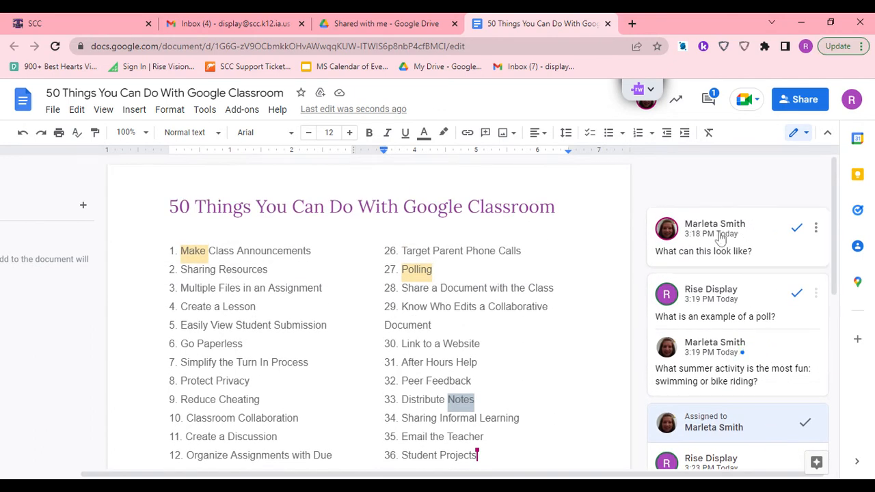
left_click(738, 261)
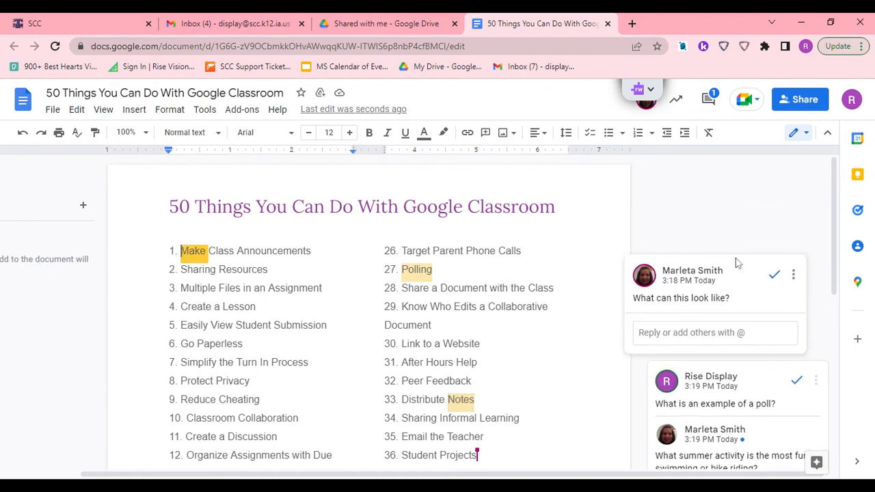
left_click(711, 333)
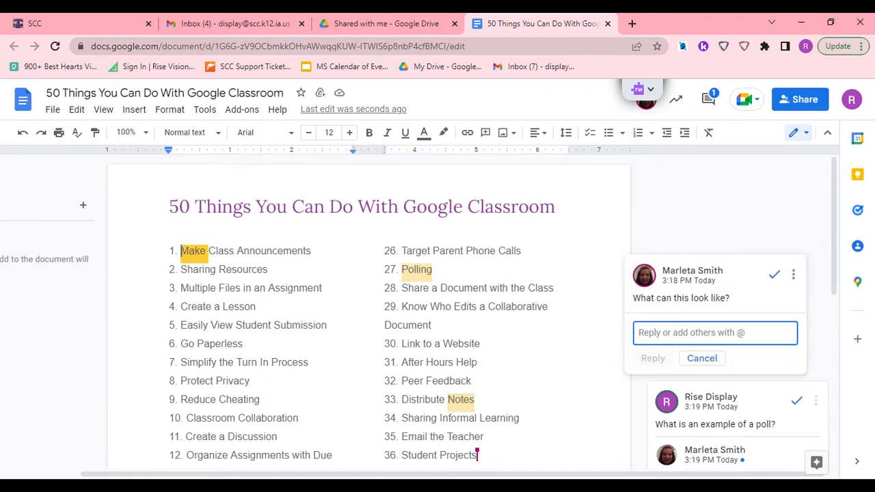
type("Schedule")
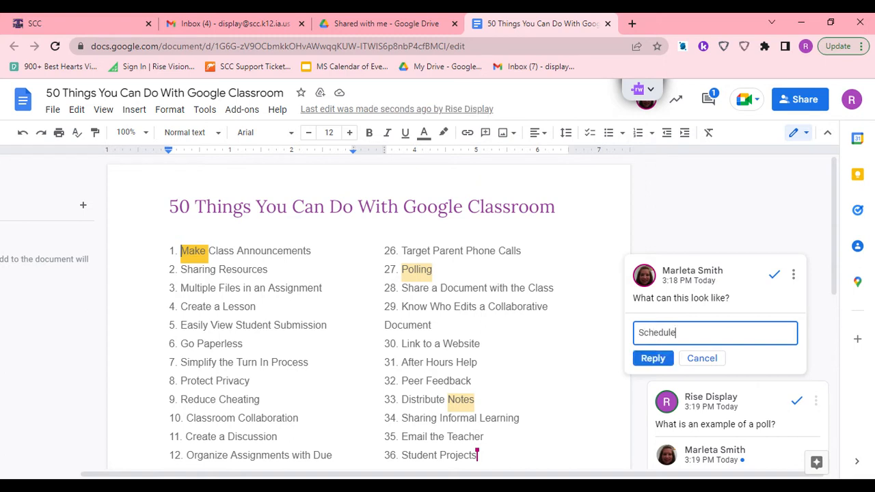
type(" for the day")
left_click(653, 358)
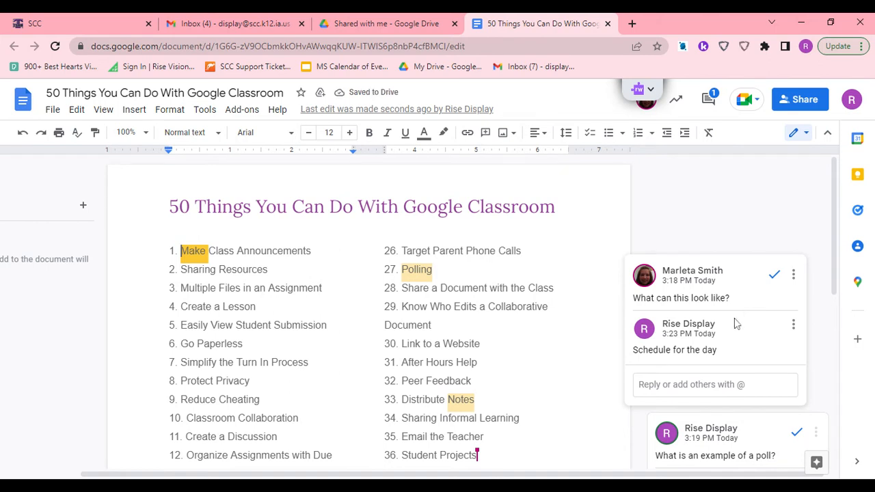
left_click(759, 216)
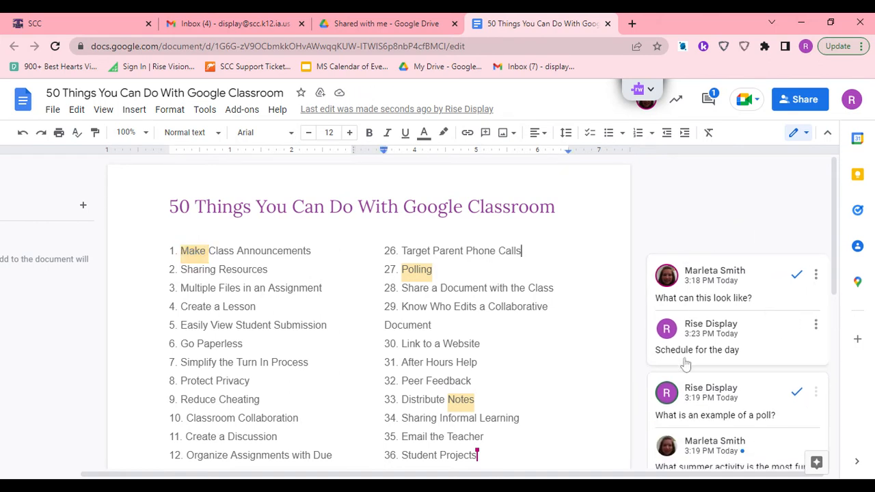
- Resolve the "What is an example of a poll?" comment thread on the word "Polling"
scroll(687, 315, "down", 1)
scroll(718, 334, "down", 1)
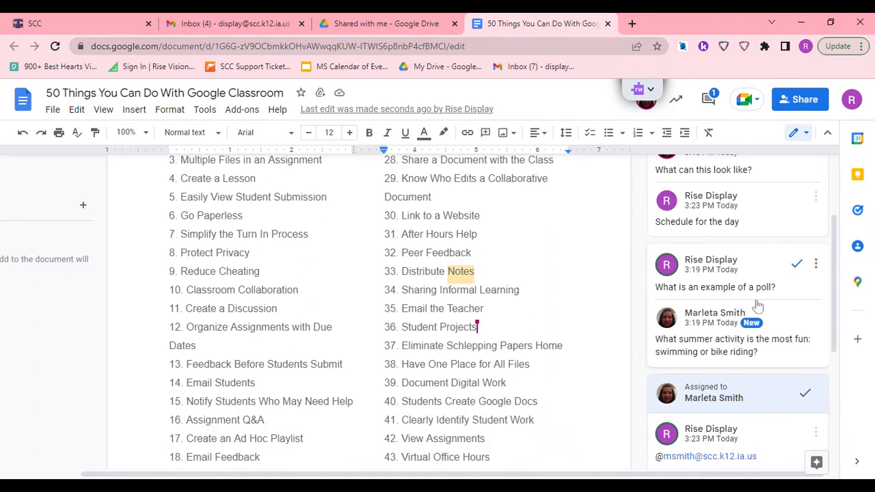
scroll(752, 318, "up", 1)
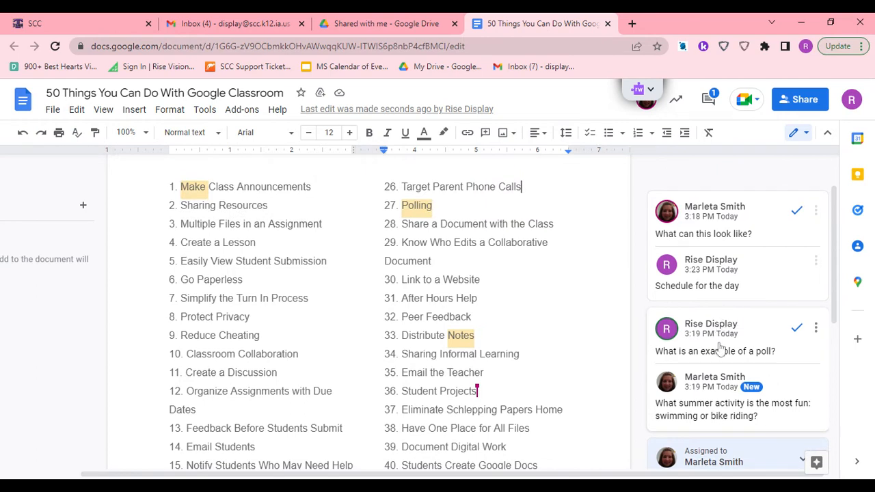
left_click(795, 331)
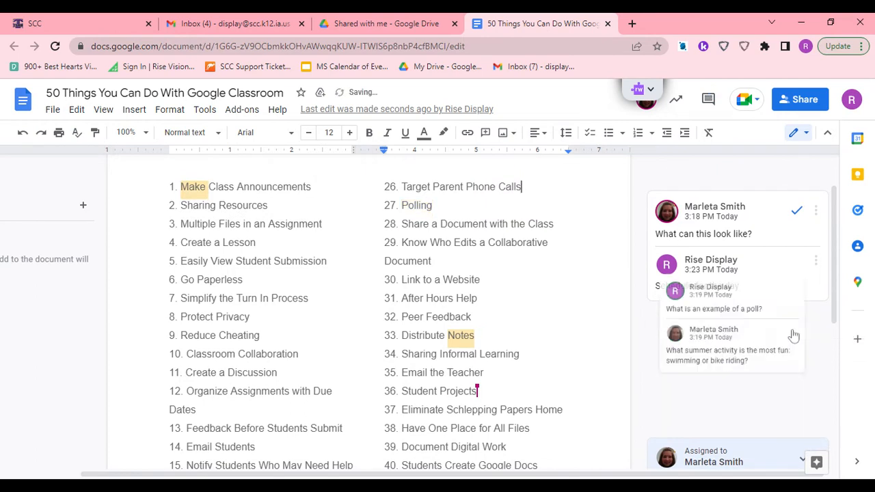
- Add a grinning face emoji reaction to "Virtual Office Hours" in item 43
scroll(651, 342, "up", 1)
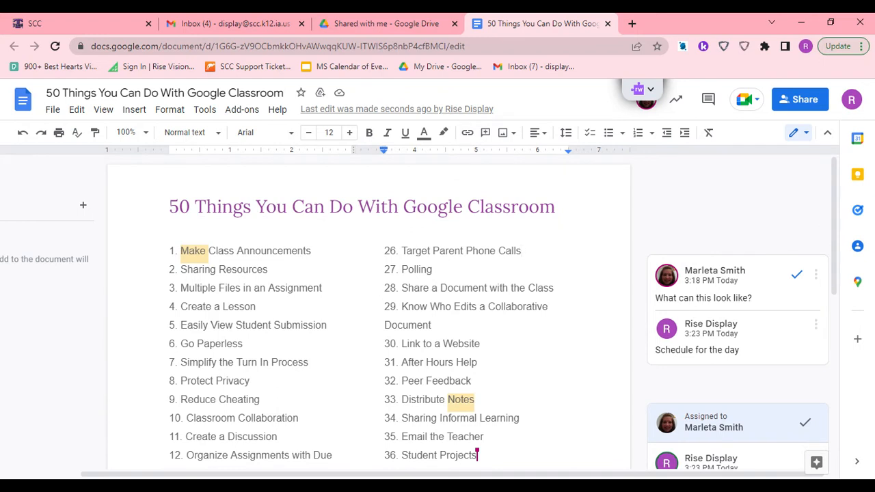
scroll(473, 312, "down", 1)
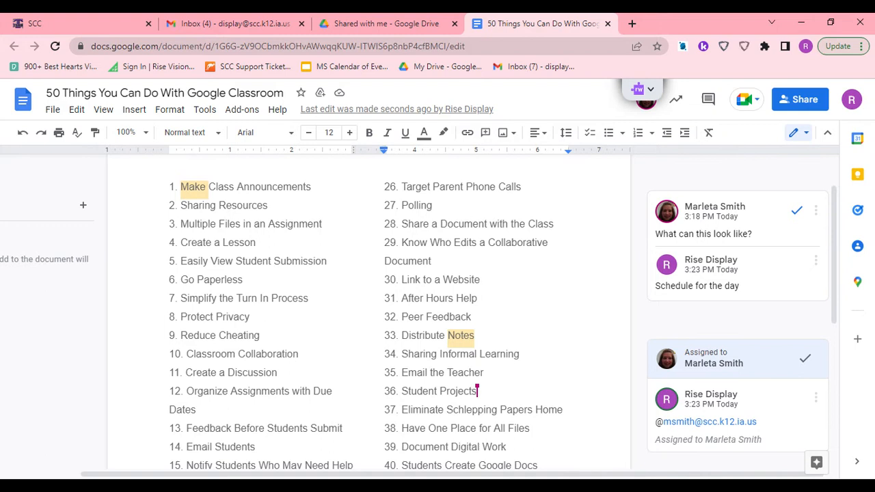
scroll(370, 314, "down", 1)
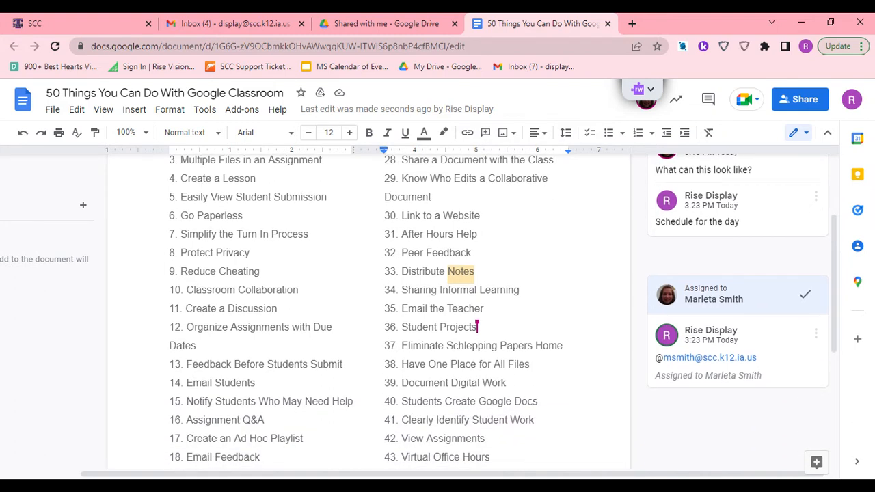
scroll(369, 314, "down", 2)
left_click_drag(402, 329, 489, 329)
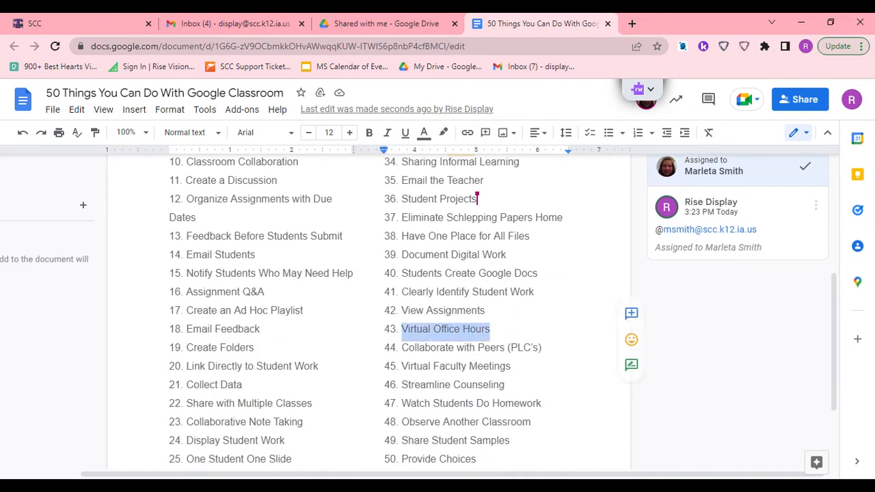
left_click(631, 340)
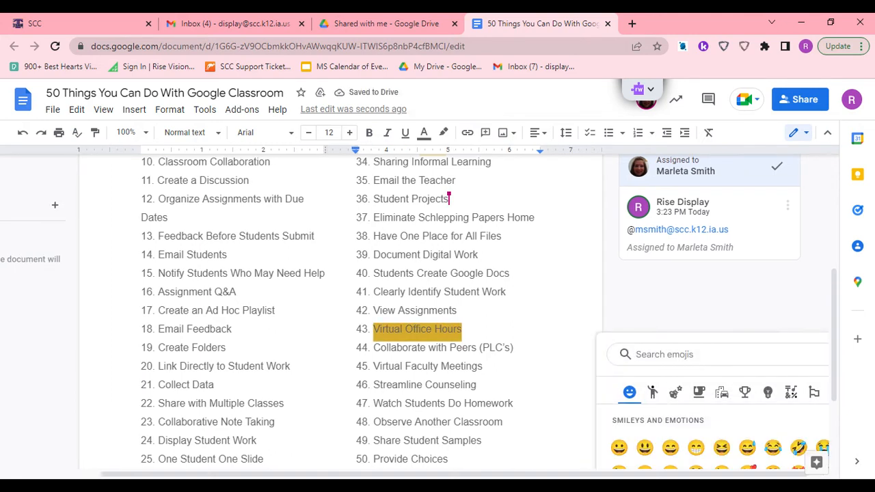
scroll(714, 349, "down", 1)
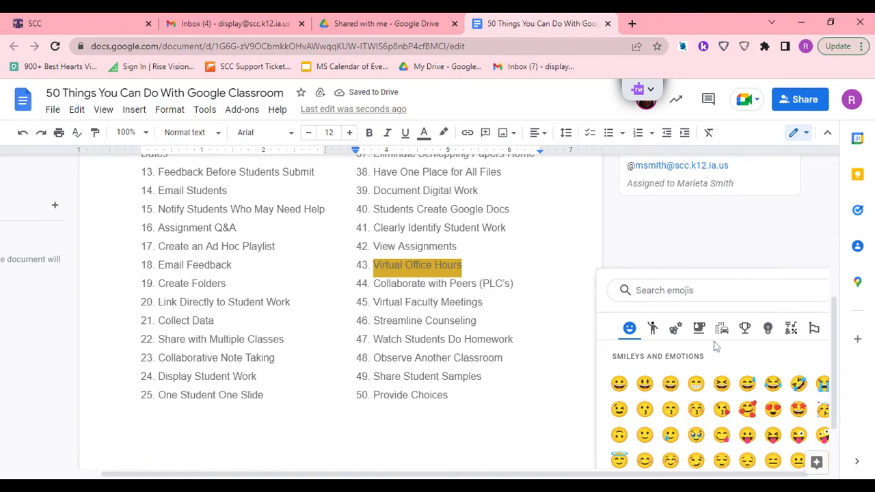
scroll(713, 348, "down", 1)
left_click(619, 320)
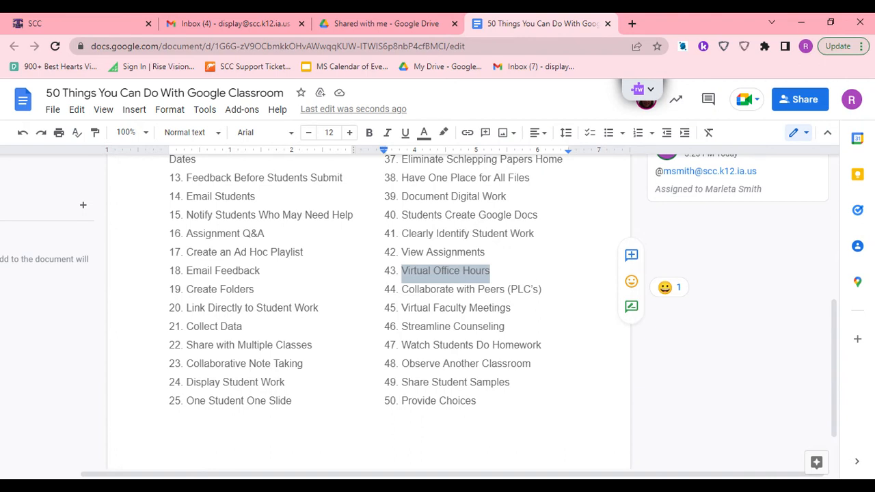
- Search the emojis for "?" and add the red question mark as a reaction to "Homework" in item 47
left_click(520, 345)
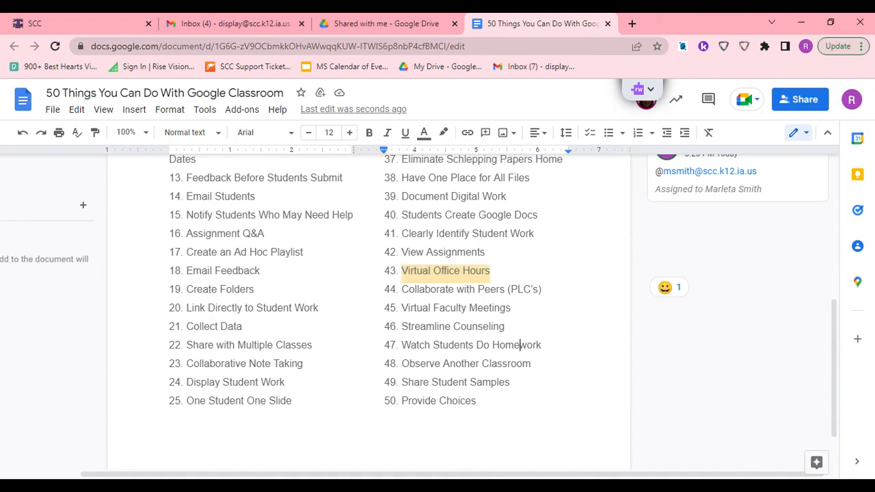
left_click_drag(541, 345, 493, 345)
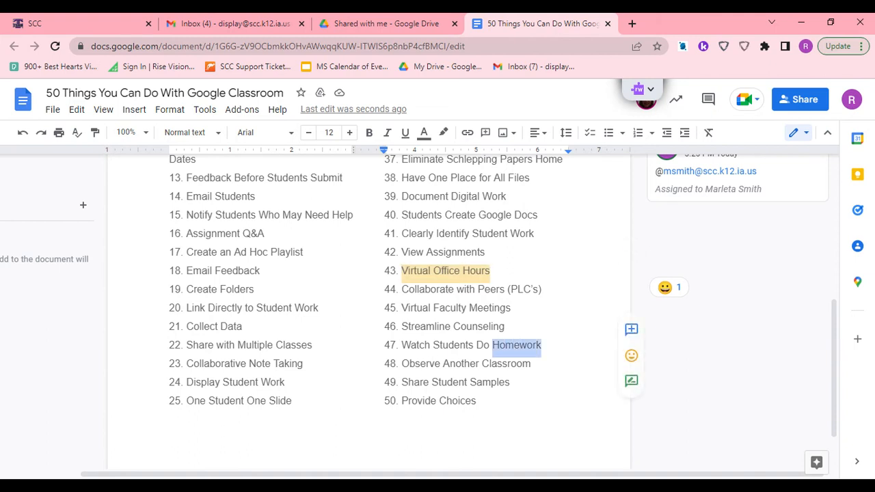
left_click(631, 356)
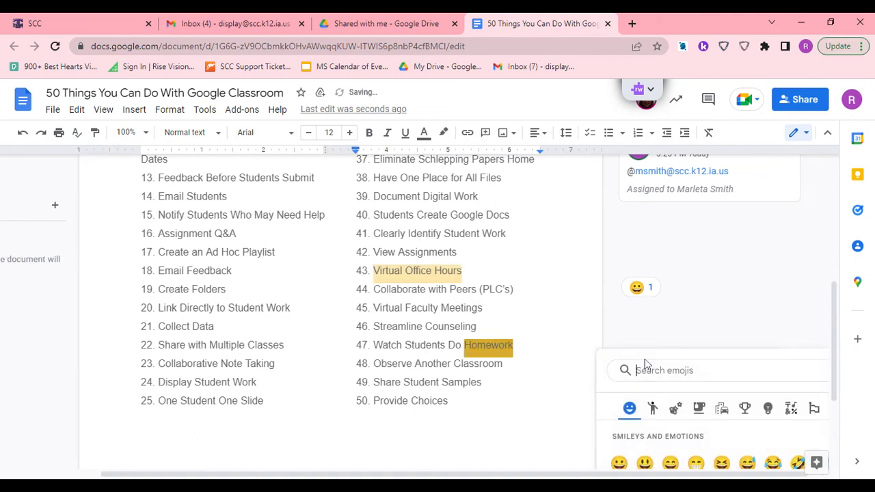
type("?")
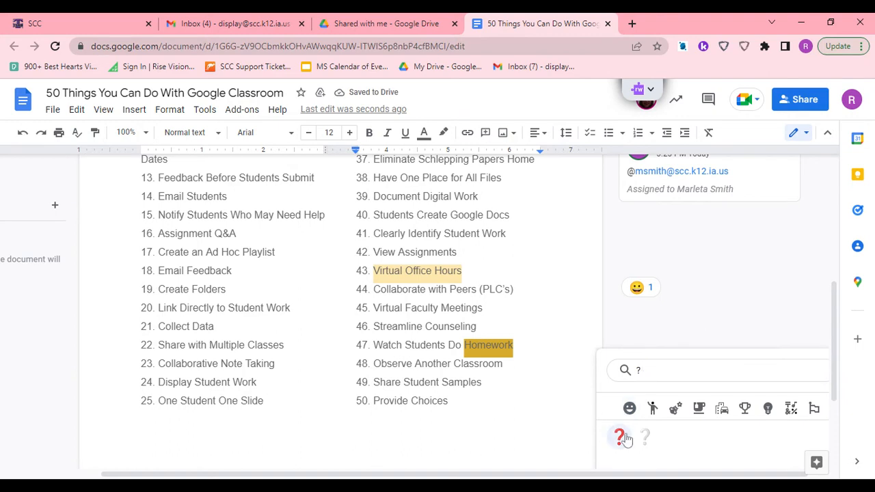
left_click(622, 436)
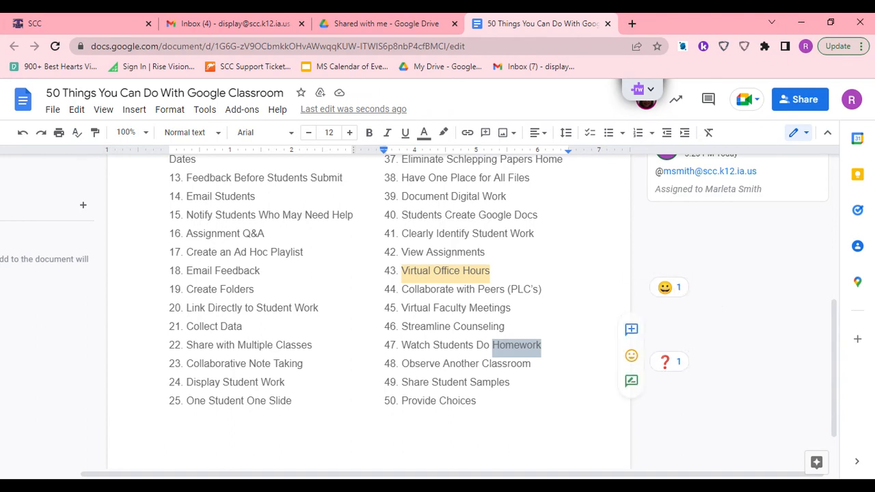
- Switch to suggesting edits and suggest adding "like assignments and papers" plus a line break after "Clearly Identify Student Work" in item 41
double_click(522, 233)
left_click(631, 270)
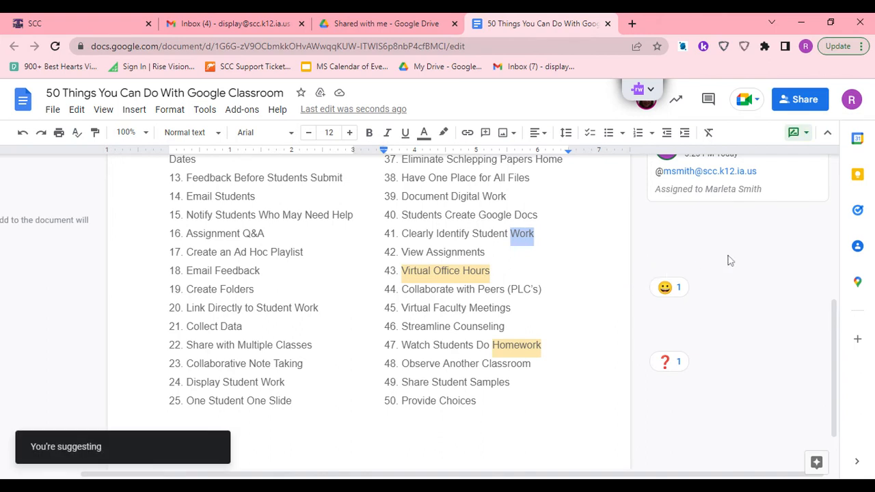
key("Right")
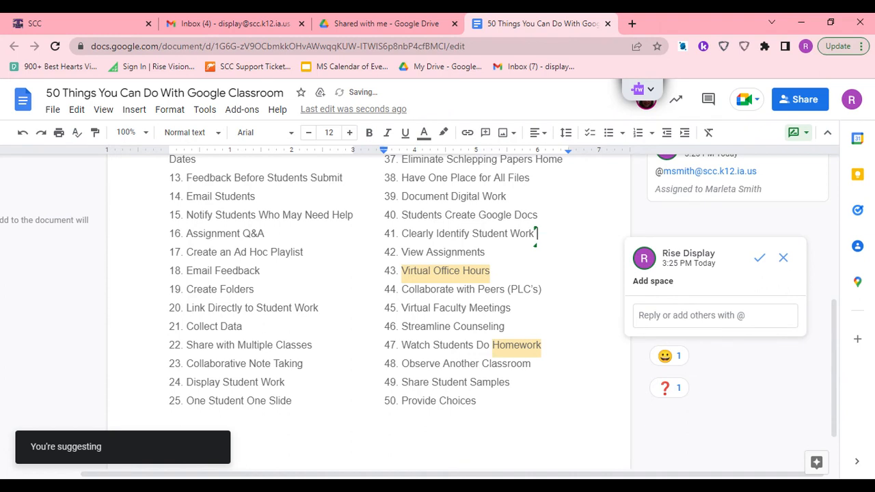
type("like assi")
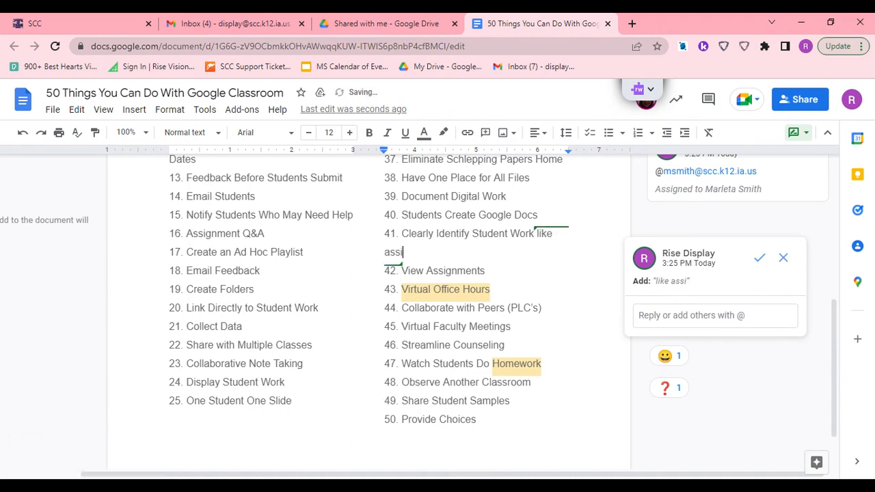
type("gnments and papers")
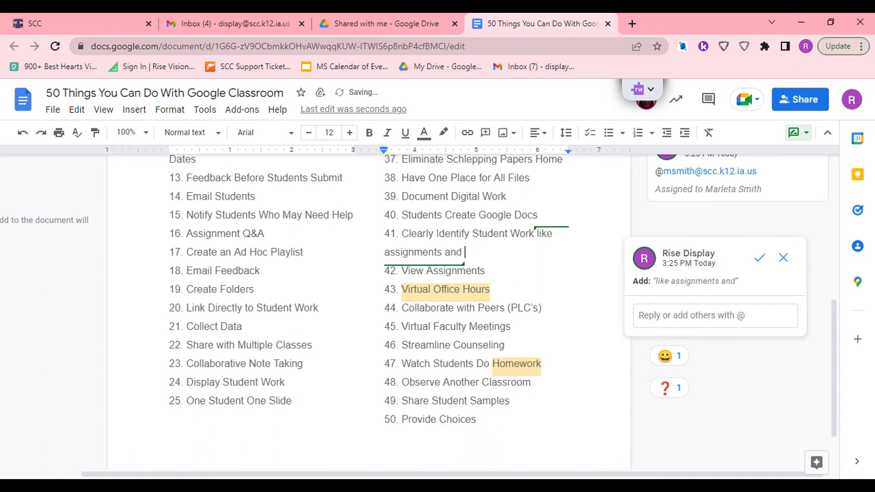
key("Return")
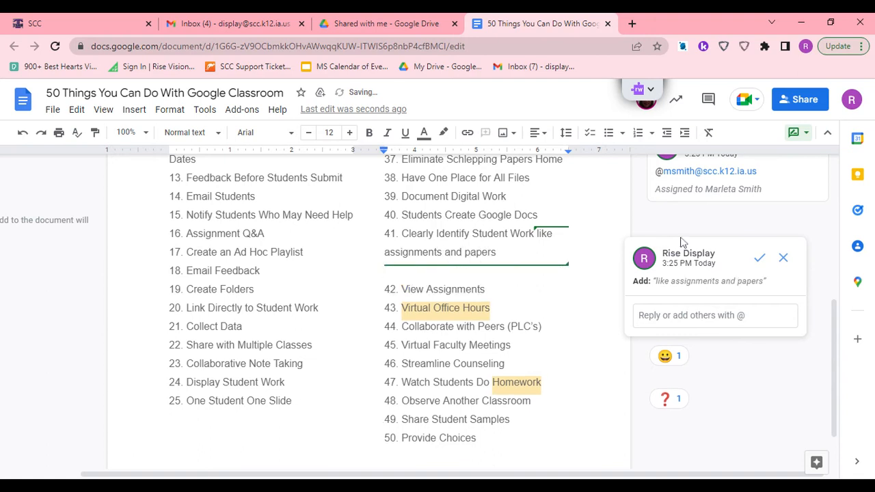
left_click(688, 225)
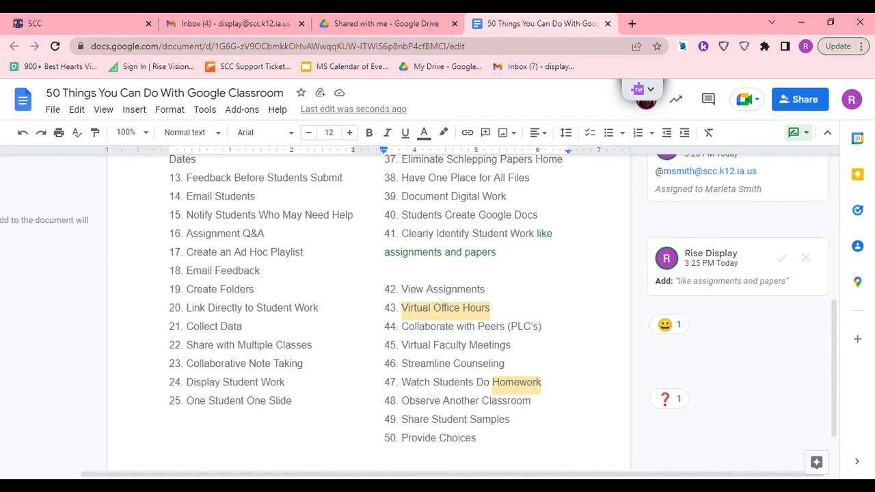
left_click(497, 253)
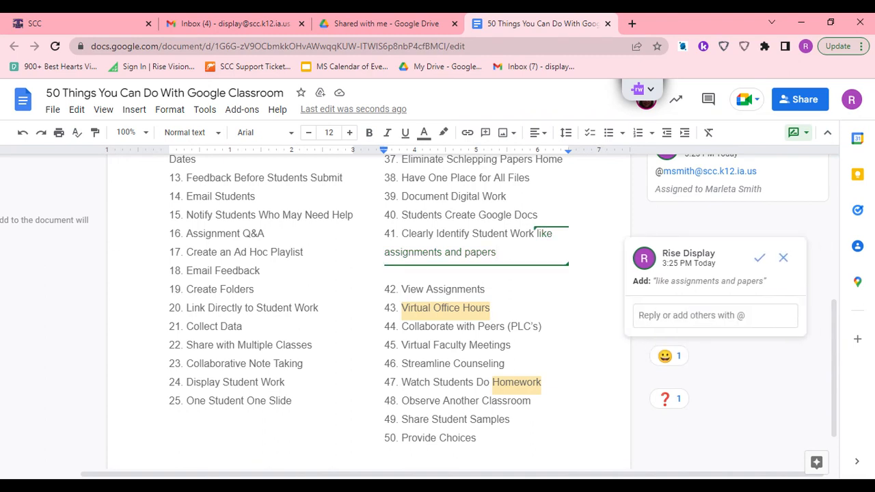
- Suggest replacing "Provide Choices" in item 50 with "Make" and reject that suggestion
left_click_drag(401, 437, 477, 437)
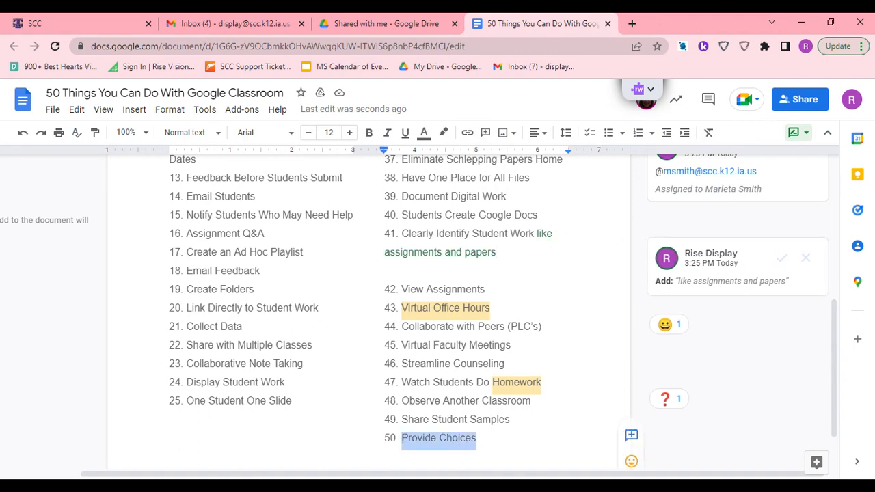
type("Make")
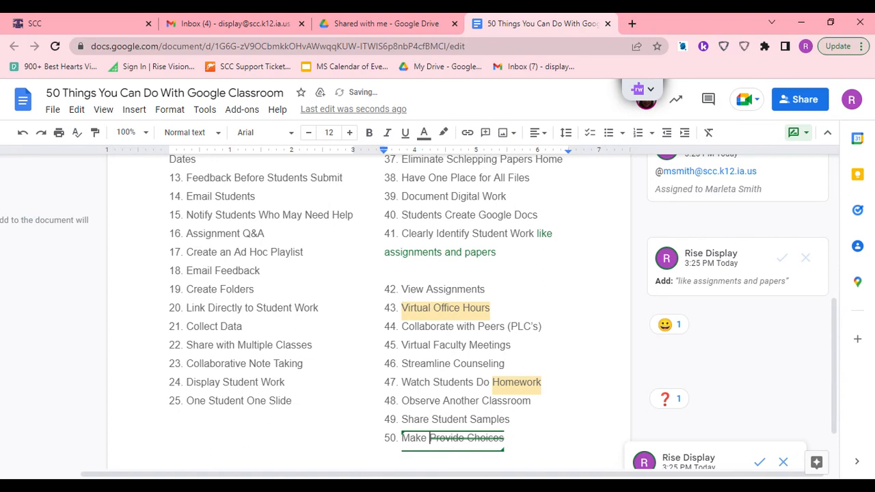
scroll(731, 344, "down", 1)
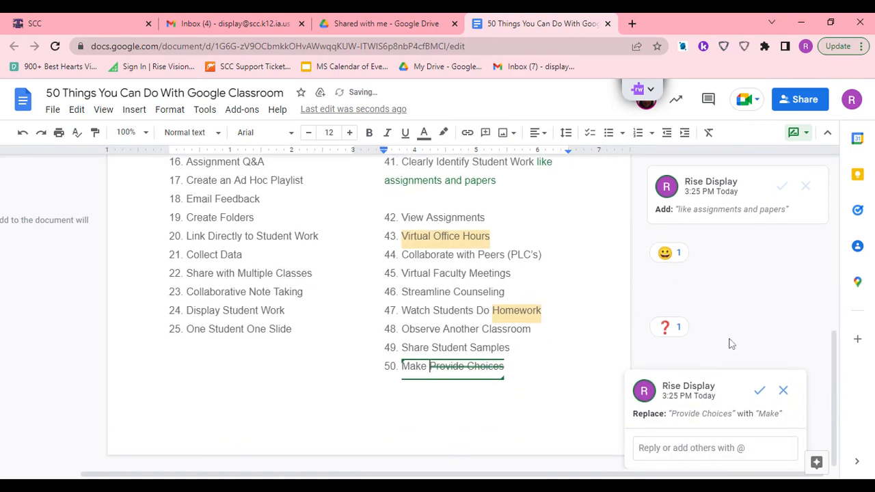
left_click(782, 391)
- Switch to direct editing and add "for students" plus a line break after "Provide Choices" in item 50
left_click(799, 135)
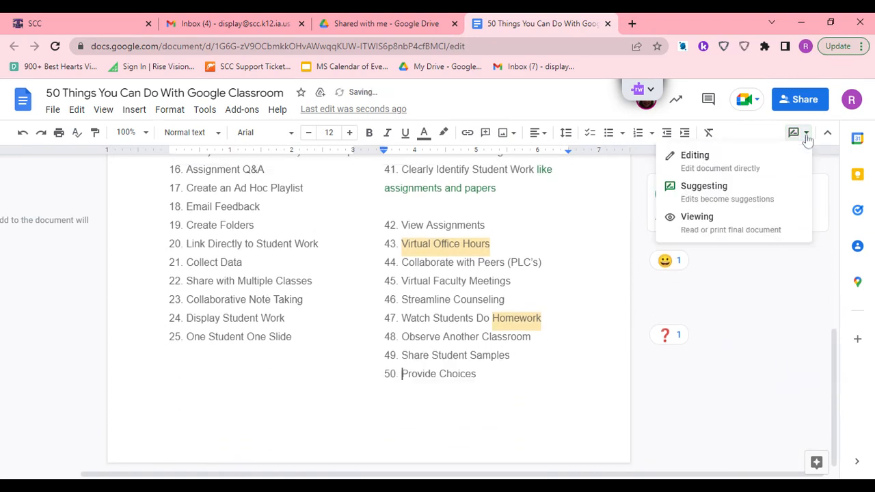
left_click(705, 157)
left_click(483, 356)
left_click(477, 374)
type("for students")
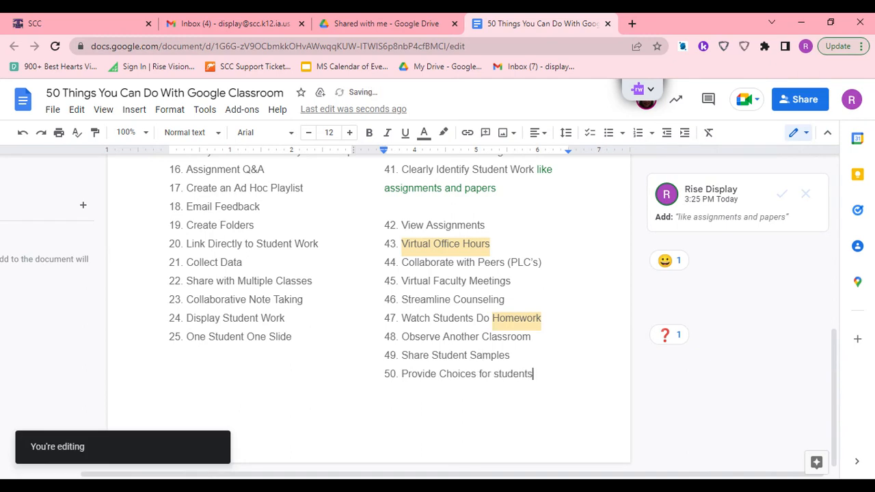
key("Return")
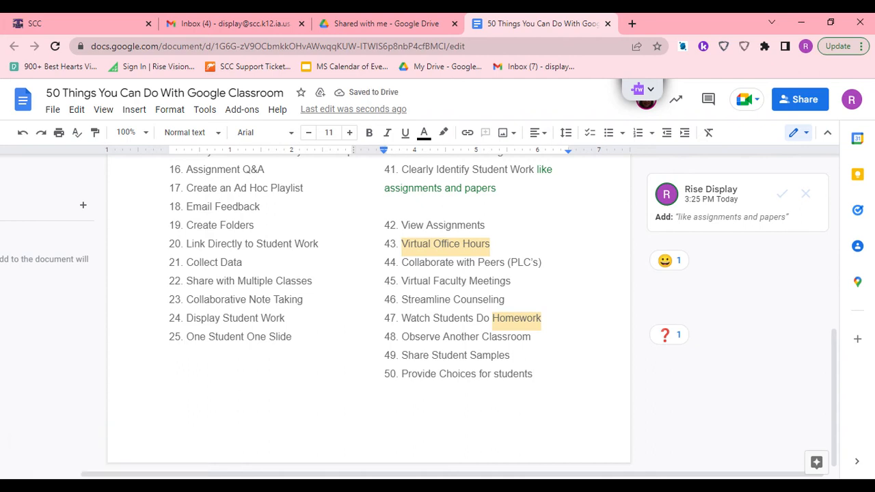
- Compare the suggested addition in item 41 with the direct edit at the end of item 50
scroll(437, 307, "up", 1)
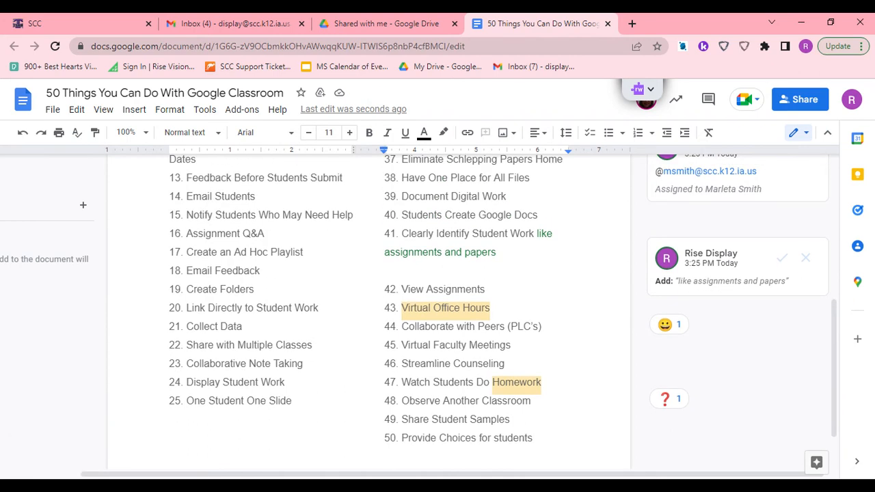
left_click(546, 233)
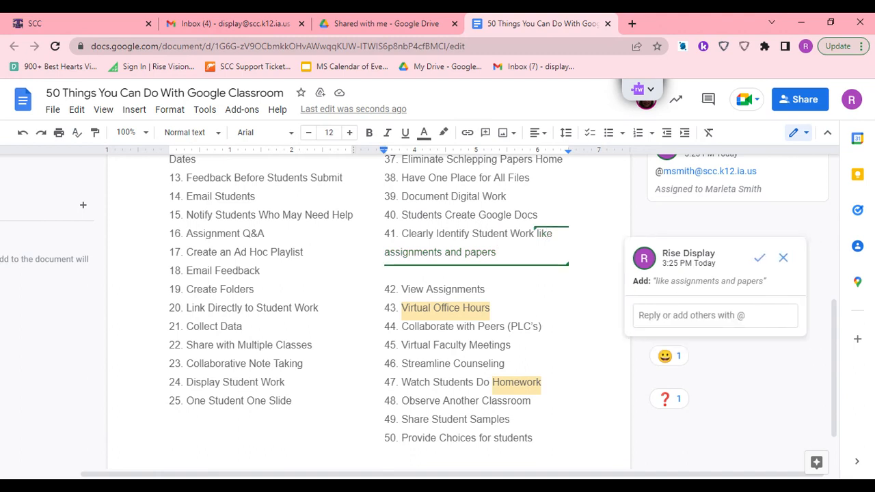
left_click(534, 438)
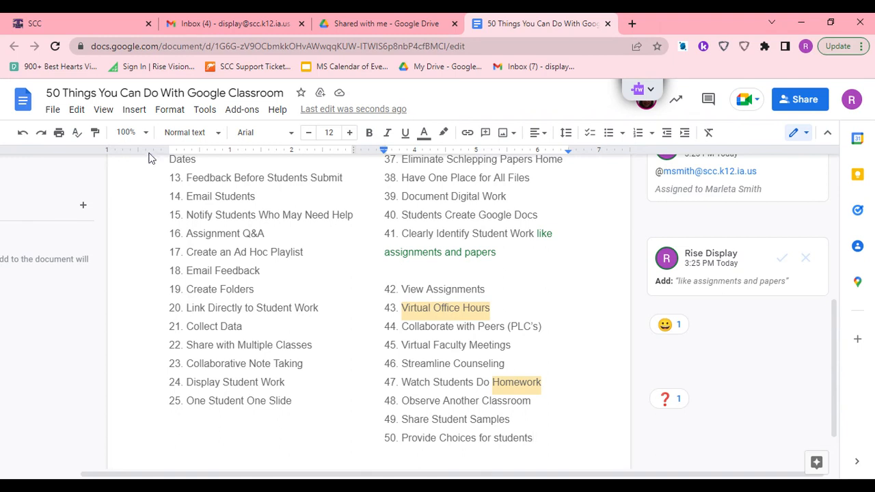
- Open the version history and preview both December 12, 2018 versions, followed by the current July 22, 3:25 PM version
left_click(55, 110)
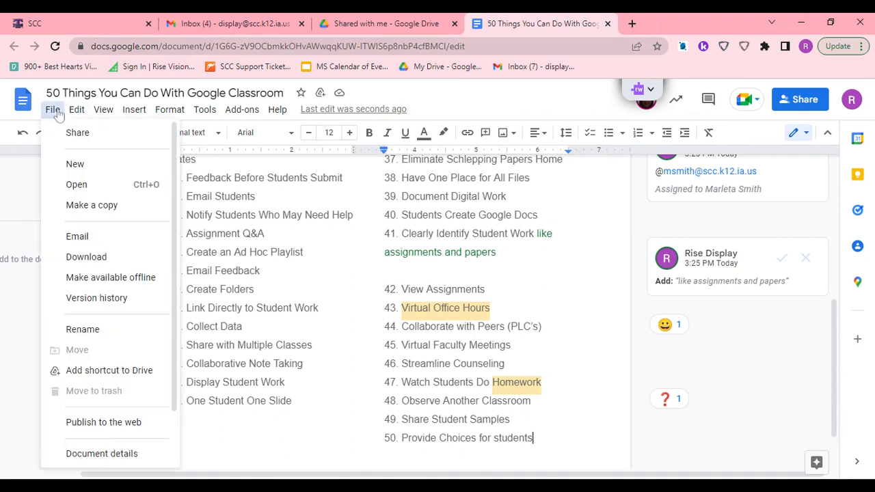
mouse_move(108, 312)
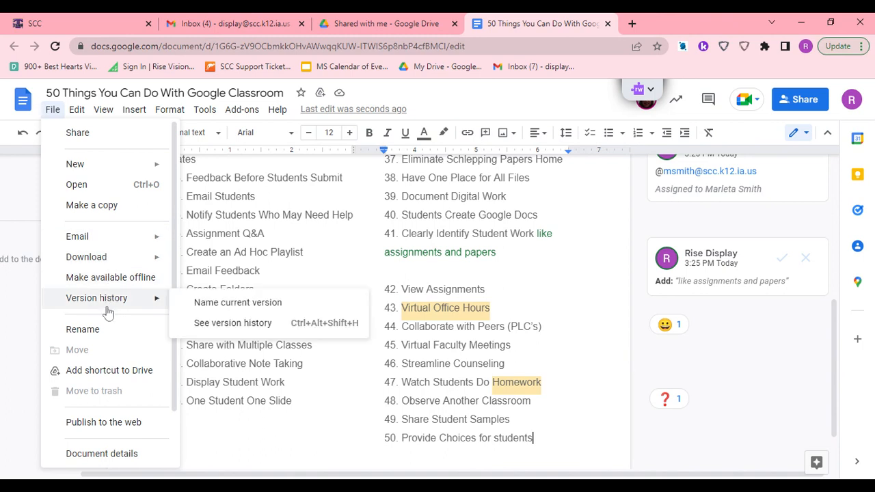
left_click(217, 324)
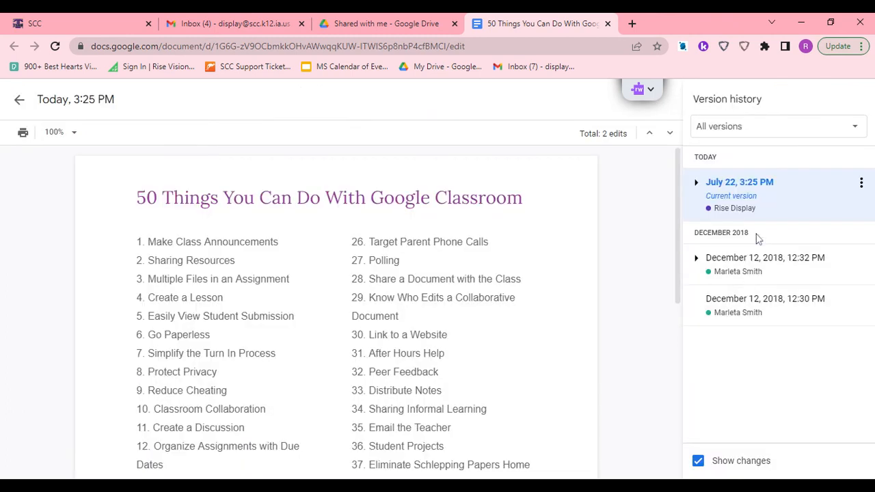
left_click(725, 307)
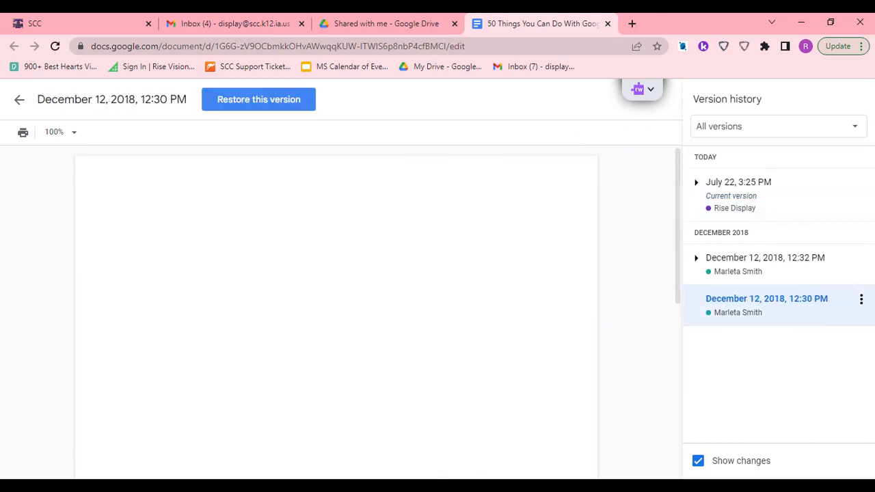
left_click(768, 271)
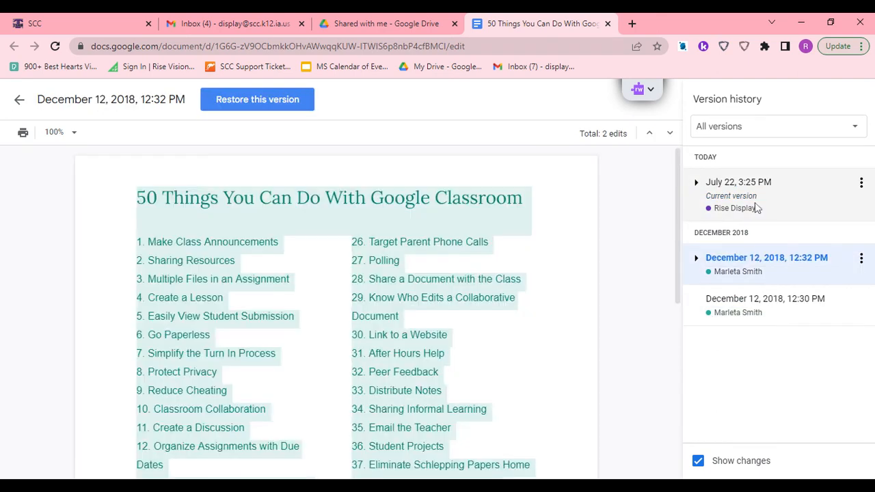
left_click(757, 208)
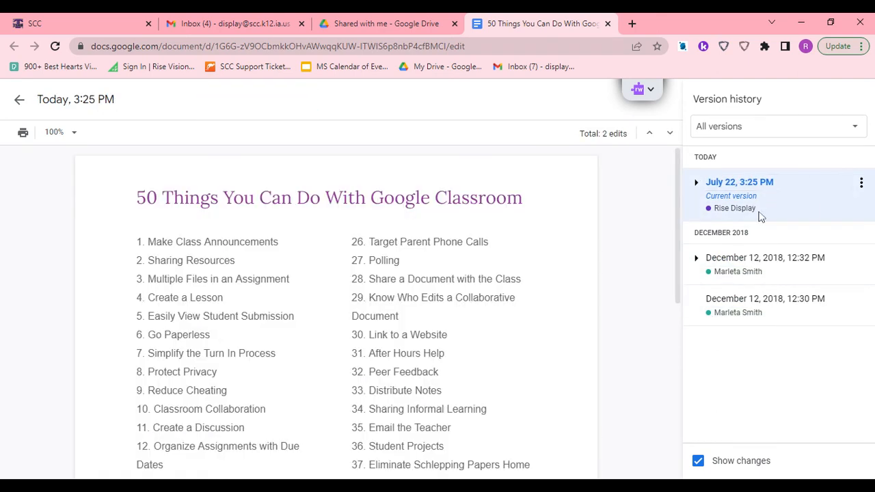
- Look through the current version for its marked changes and return to the document from the version history
scroll(554, 354, "down", 5)
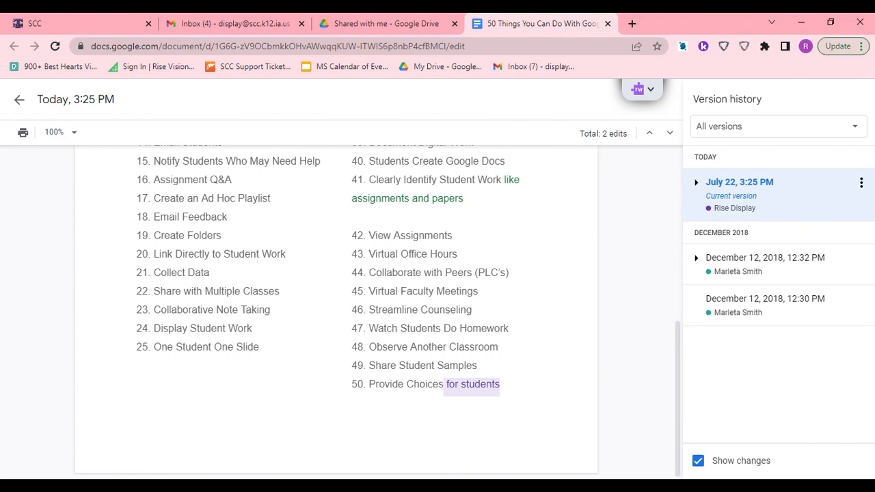
scroll(378, 312, "up", 1)
scroll(594, 286, "up", 5)
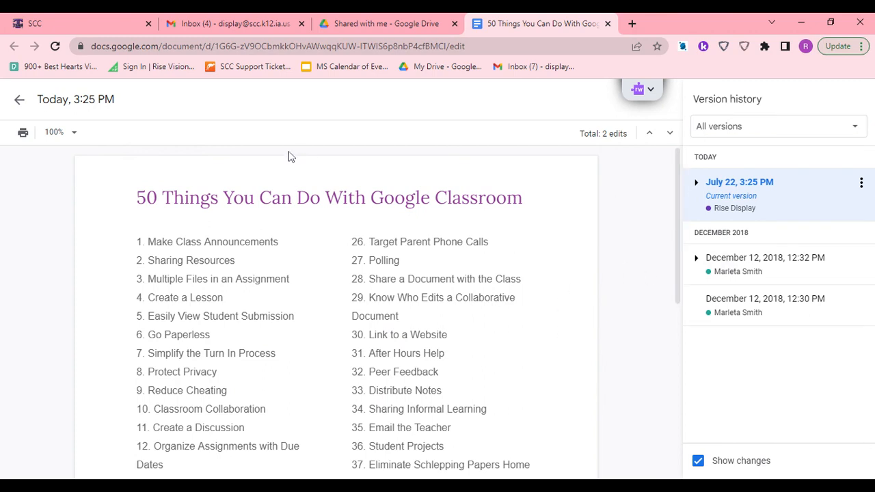
scroll(335, 308, "down", 5)
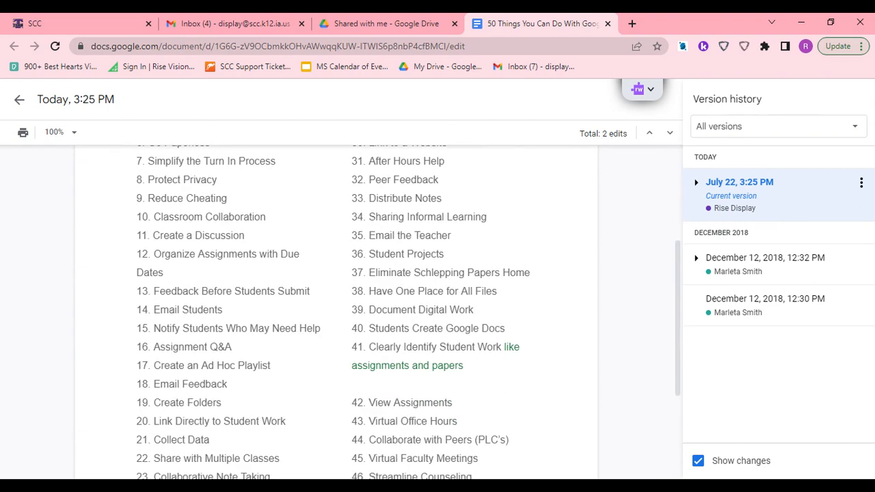
scroll(335, 307, "up", 5)
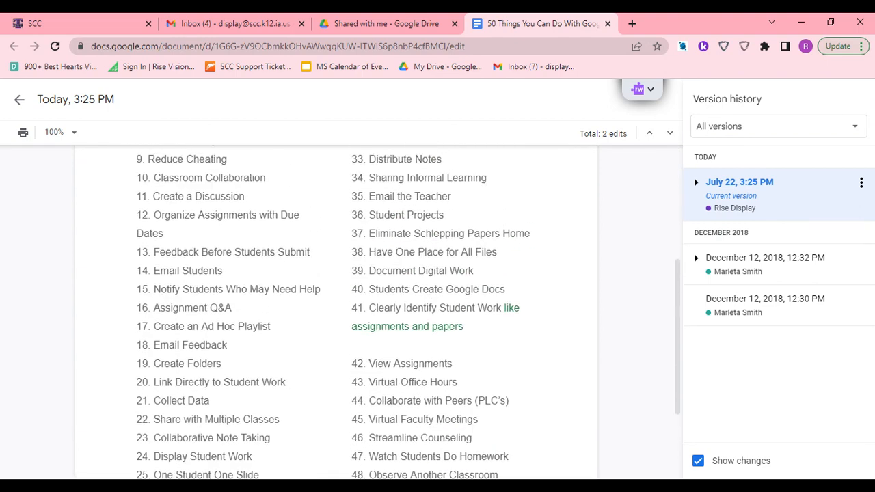
left_click(701, 128)
left_click(18, 103)
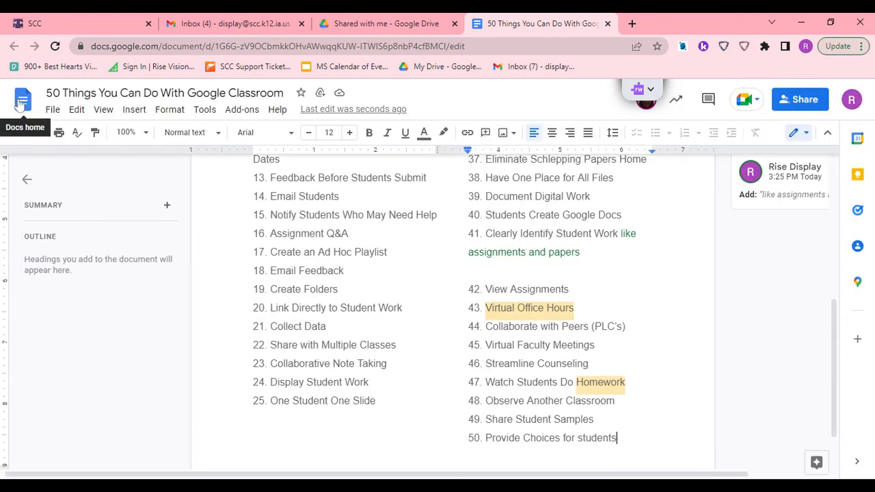
- Reopen the version history and preview the December 12, 2018, 12:32 PM version
left_click(52, 110)
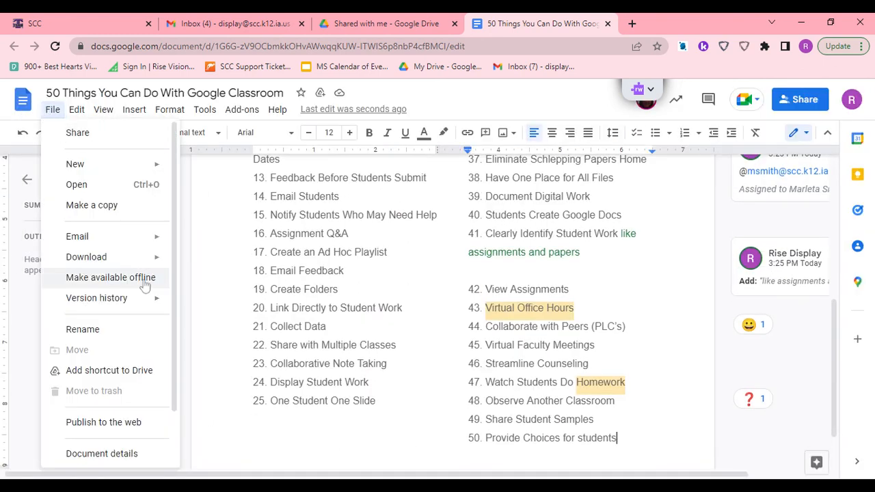
mouse_move(136, 298)
left_click(232, 324)
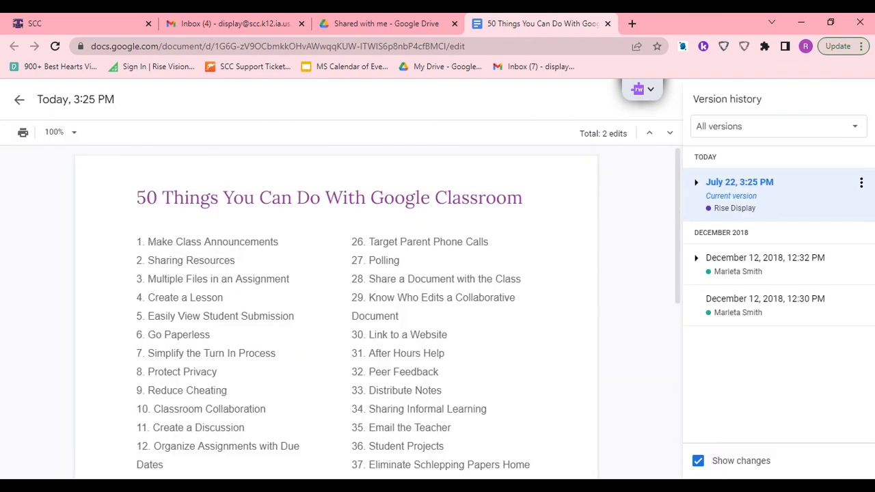
left_click(746, 258)
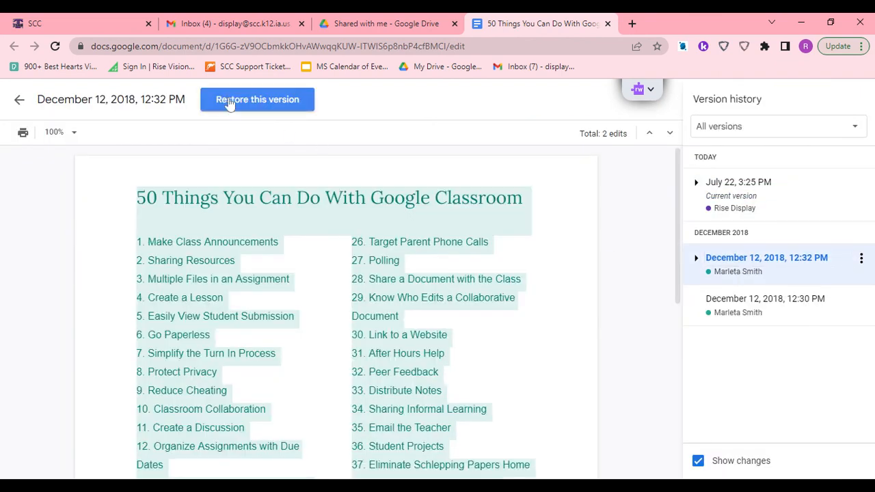